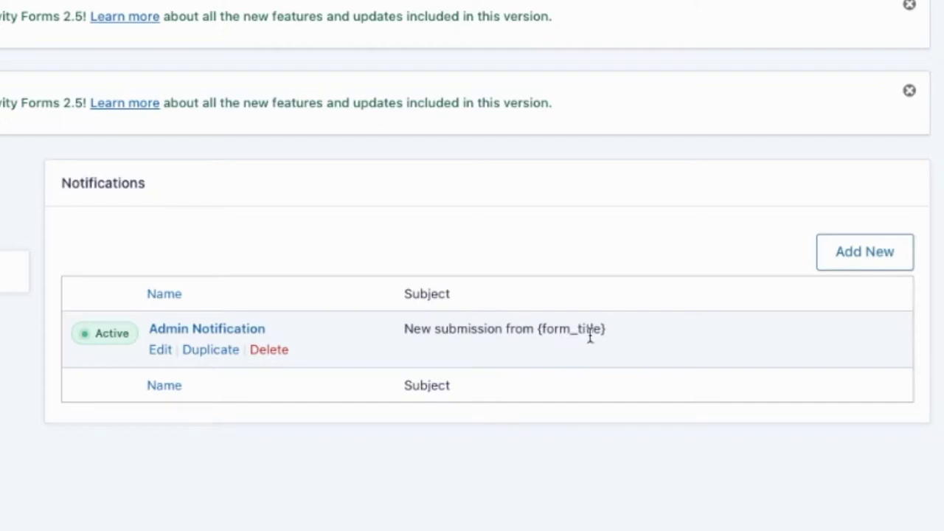
# Open the Admin Notification for editing from the Contact form's notifications list.
pyautogui.click(159, 351)
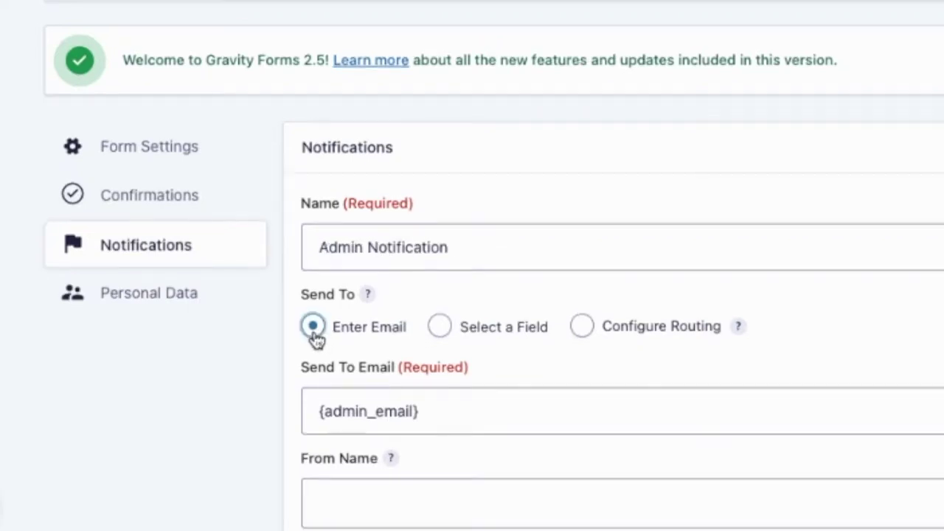
# Replace the {admin_email} recipient in Send To Email with a specific email address.
pyautogui.moveTo(451, 411); pyautogui.dragTo(302, 413)
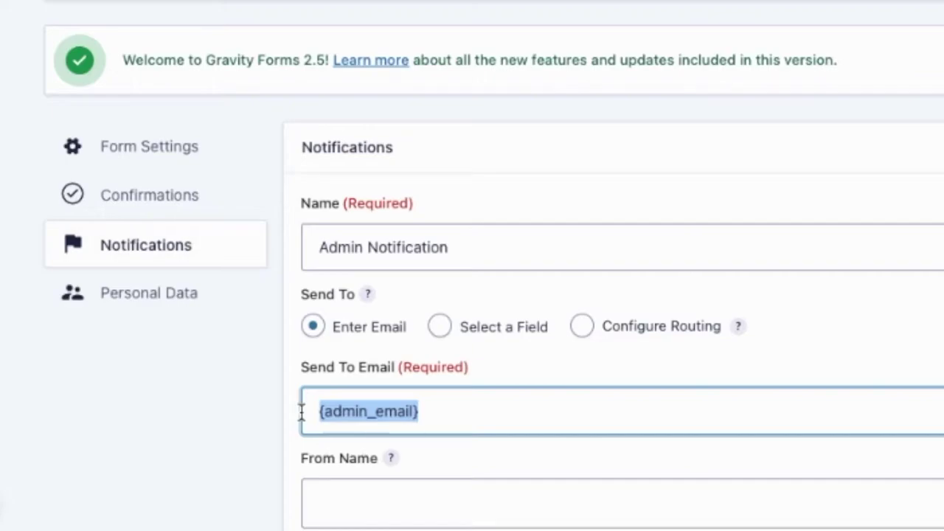
pyautogui.write('lo')
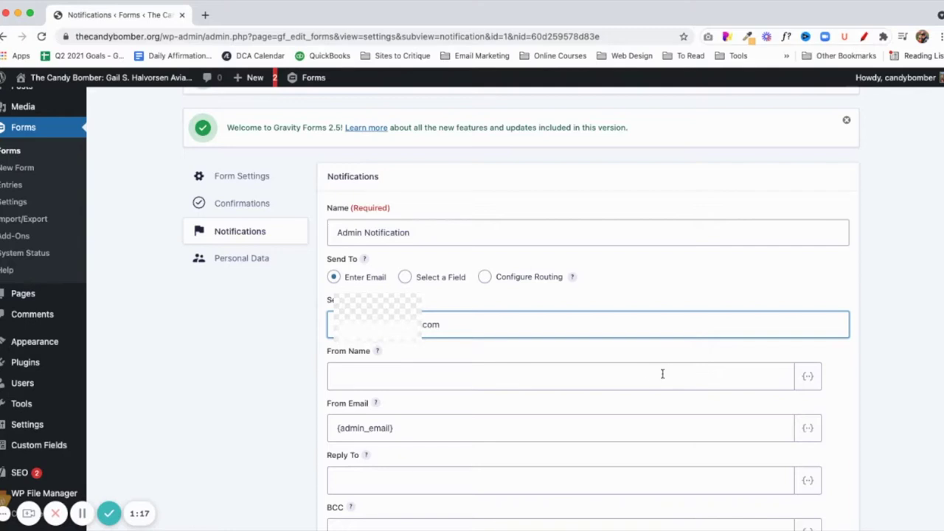
pyautogui.click(808, 377)
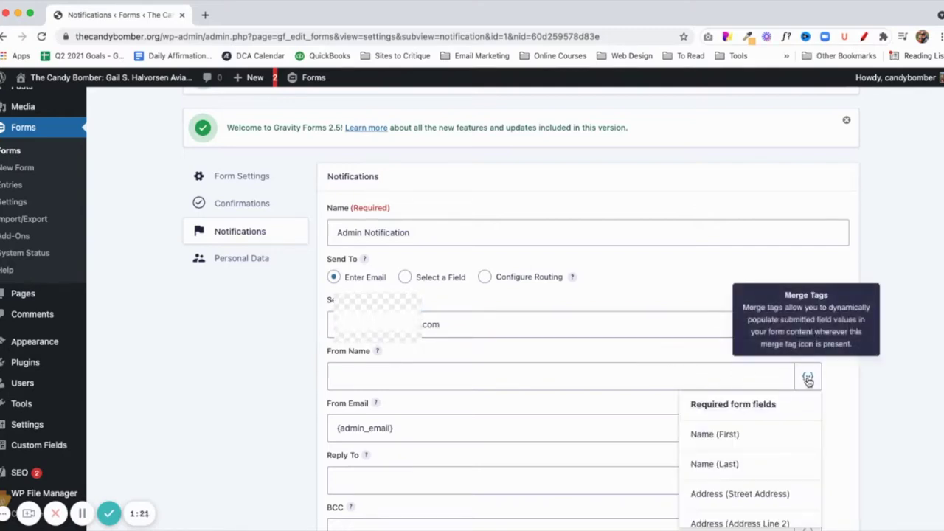
# Fill From Name with the Name (First) and Name (Last) merge tags.
pyautogui.scroll(-2, 807, 378)
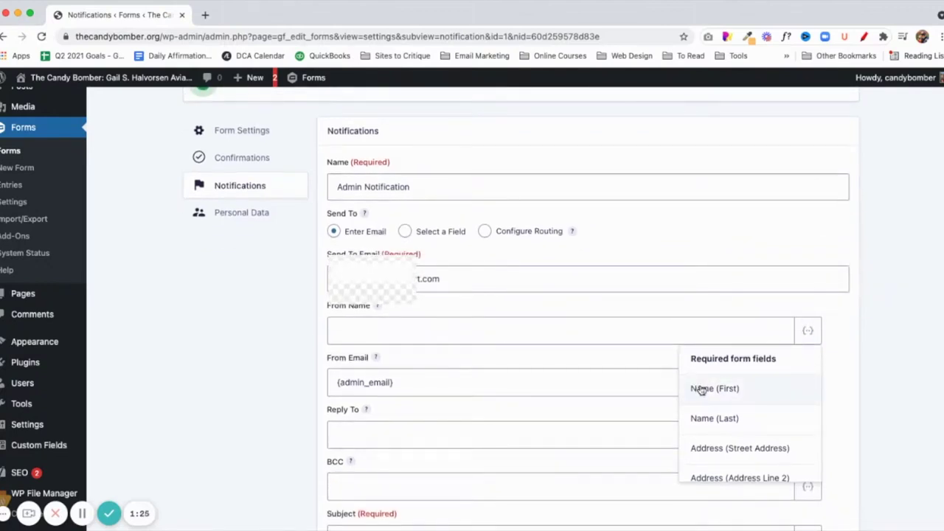
pyautogui.scroll(-3, 712, 405)
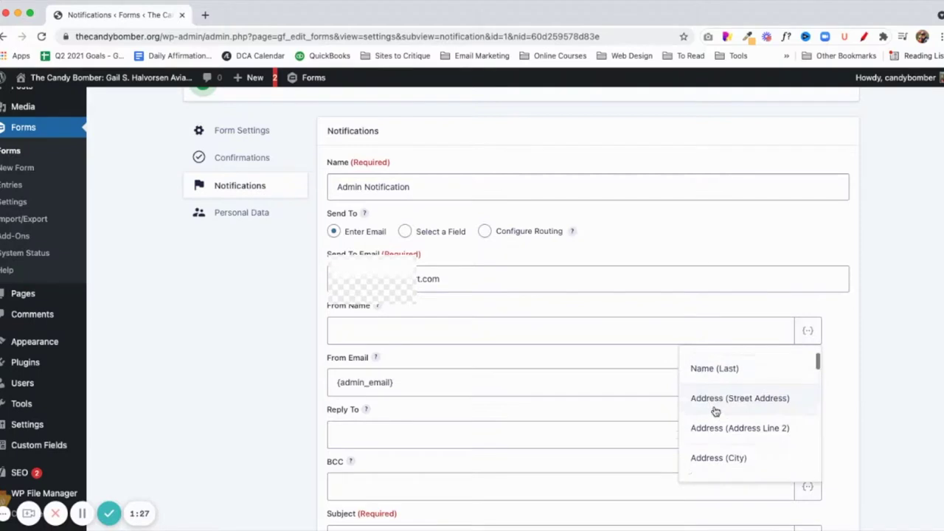
pyautogui.scroll(-10, 715, 410)
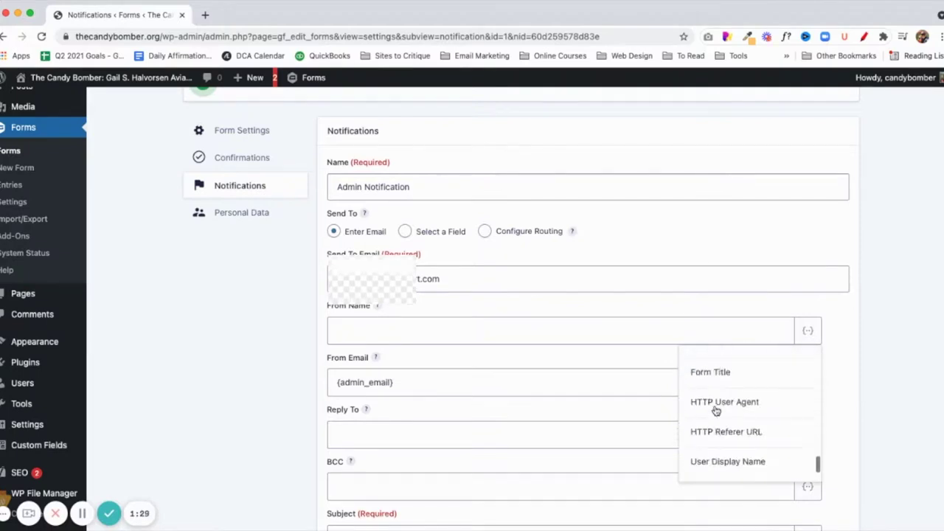
pyautogui.scroll(13, 715, 409)
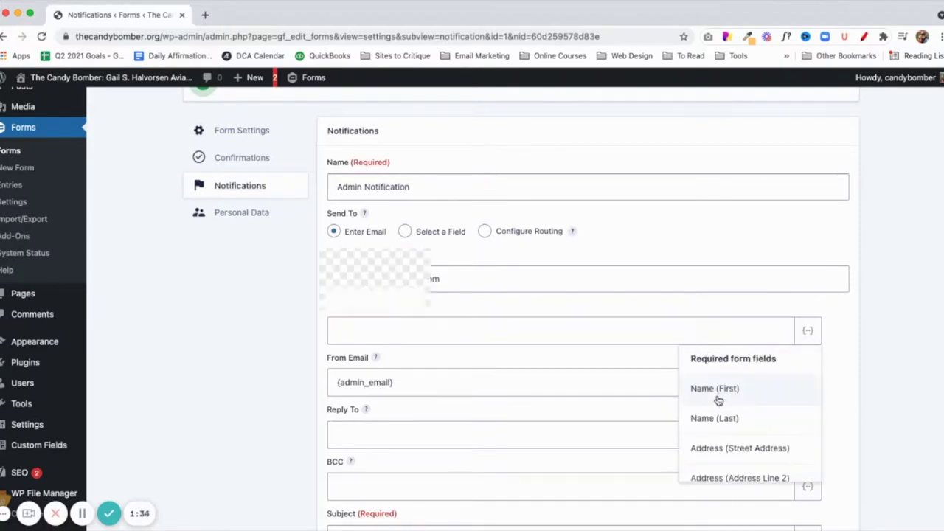
pyautogui.click(716, 389)
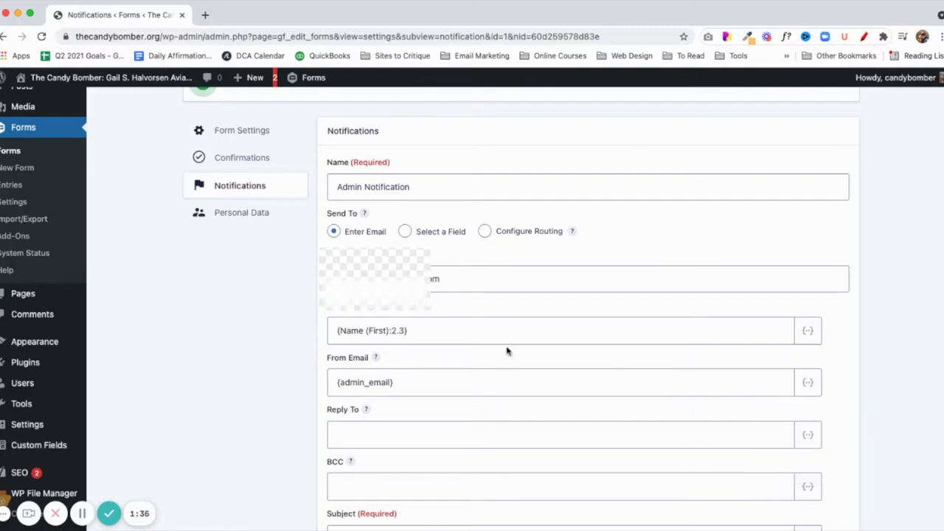
pyautogui.click(809, 332)
pyautogui.click(738, 418)
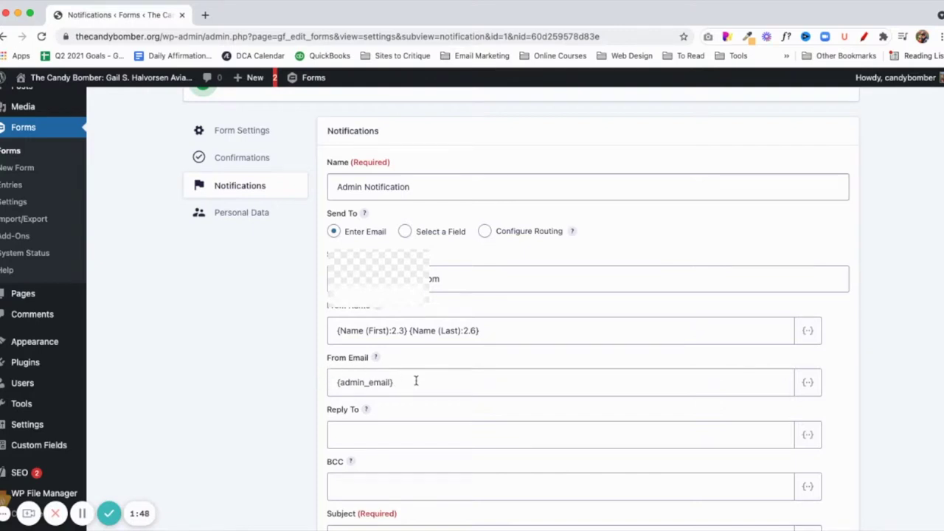
pyautogui.moveTo(415, 380); pyautogui.dragTo(333, 382)
# Replace From Email's {admin_email}, first with the {Email:4} tag, then a fixed company sender address.
pyautogui.press('BackSpace')
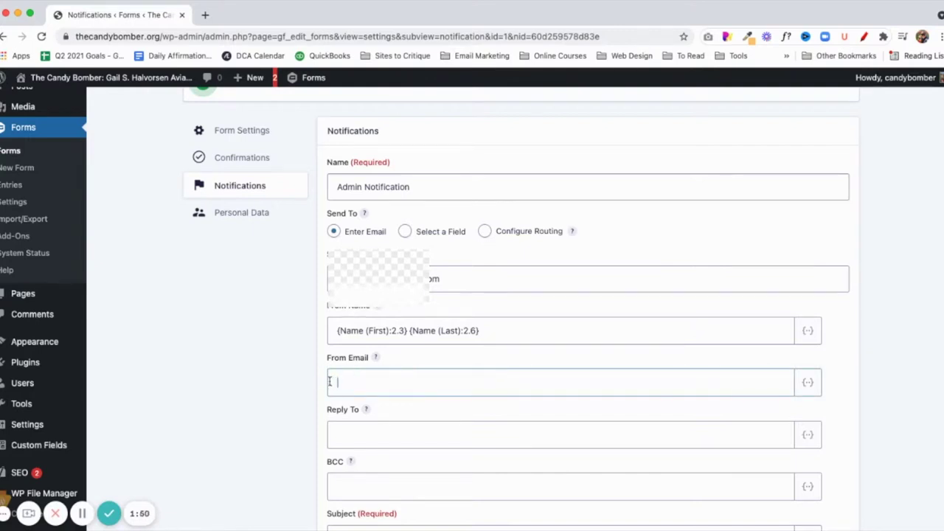
pyautogui.click(805, 382)
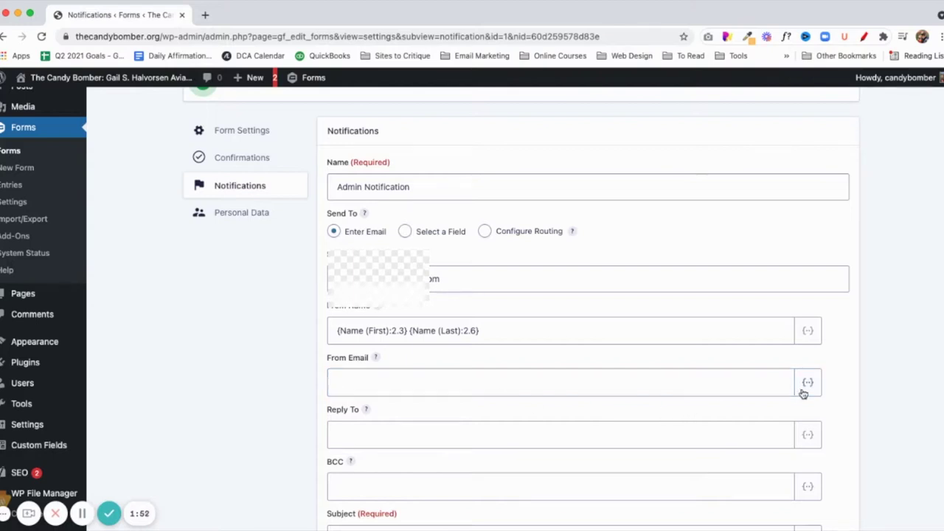
pyautogui.scroll(-2, 736, 490)
pyautogui.scroll(-5, 737, 492)
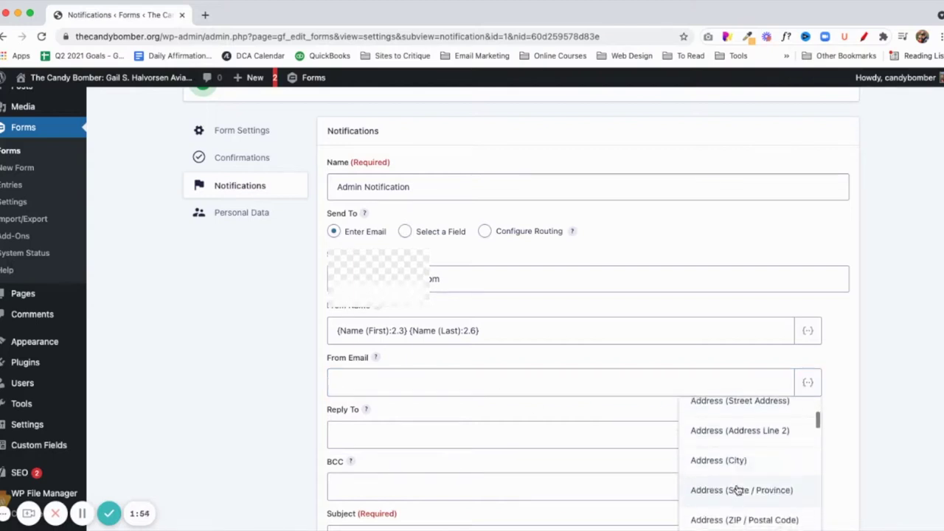
pyautogui.click(716, 462)
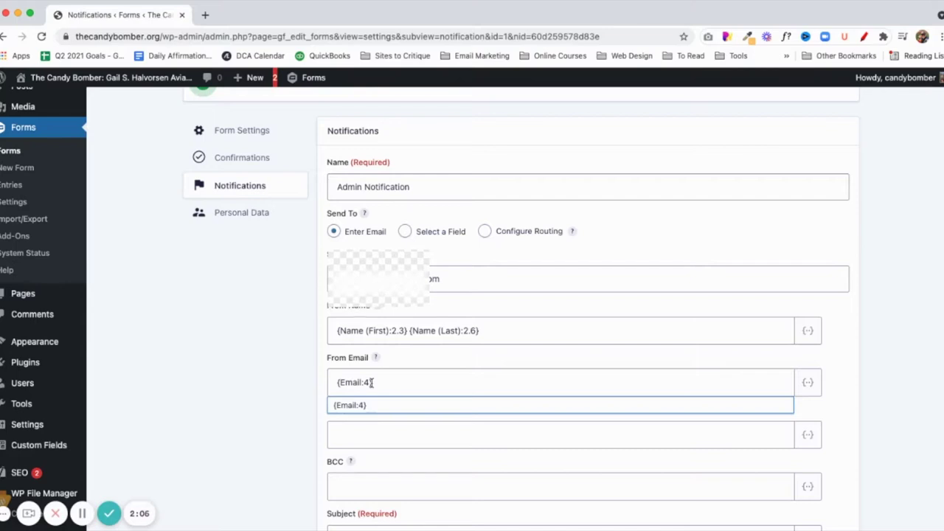
pyautogui.moveTo(390, 384); pyautogui.dragTo(330, 383)
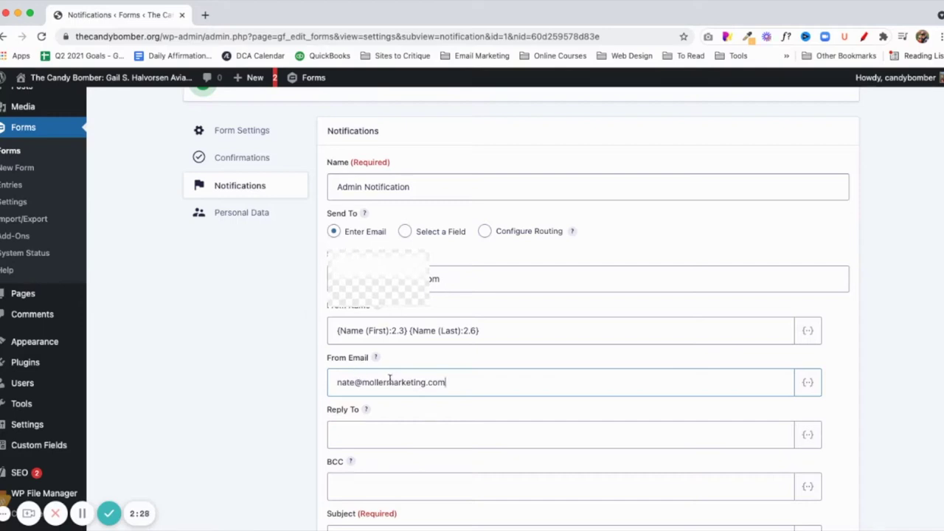
# Set Reply To to the submitter's {Email:4} field.
pyautogui.click(410, 441)
pyautogui.click(808, 437)
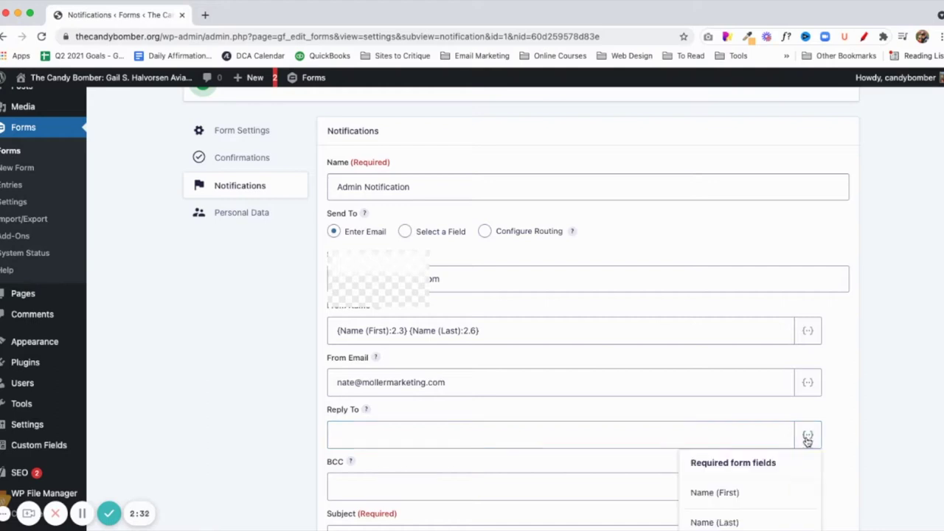
pyautogui.scroll(-5, 758, 488)
pyautogui.scroll(5, 760, 491)
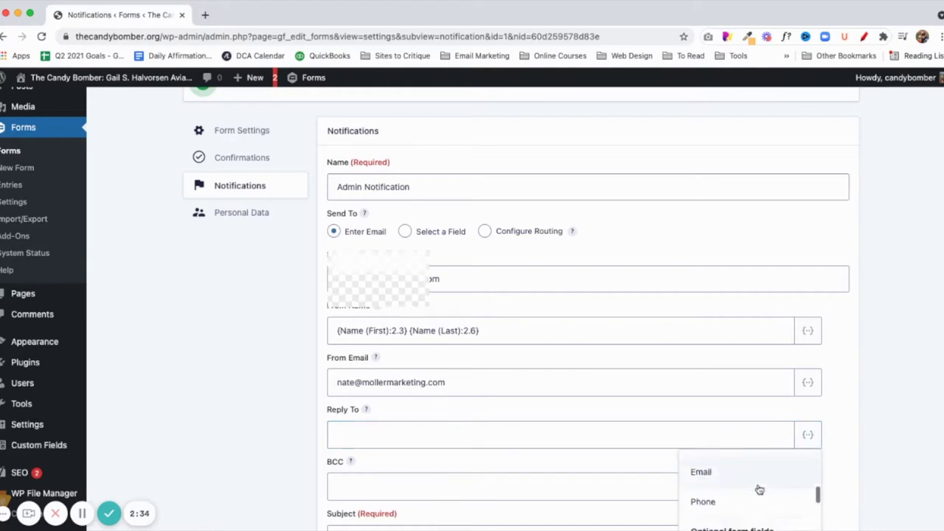
pyautogui.click(712, 474)
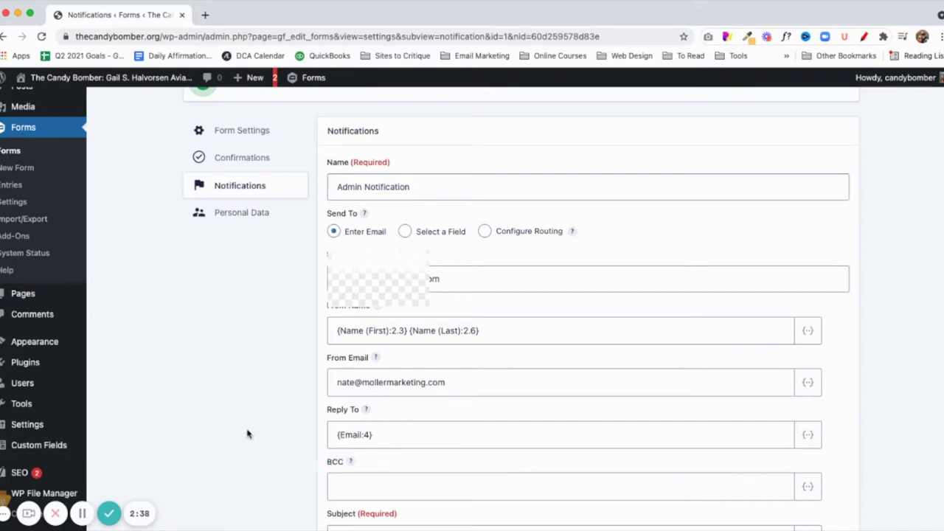
# Add a company email address as the BCC copy.
pyautogui.click(347, 487)
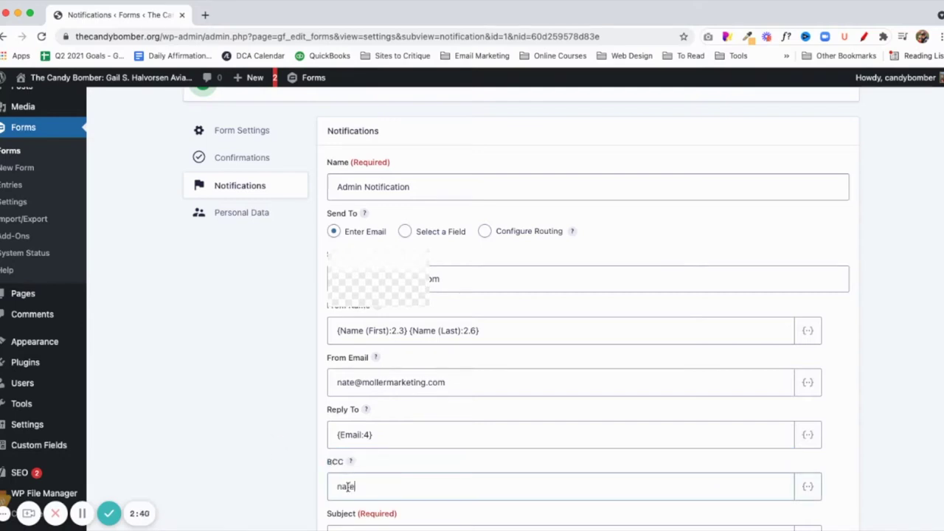
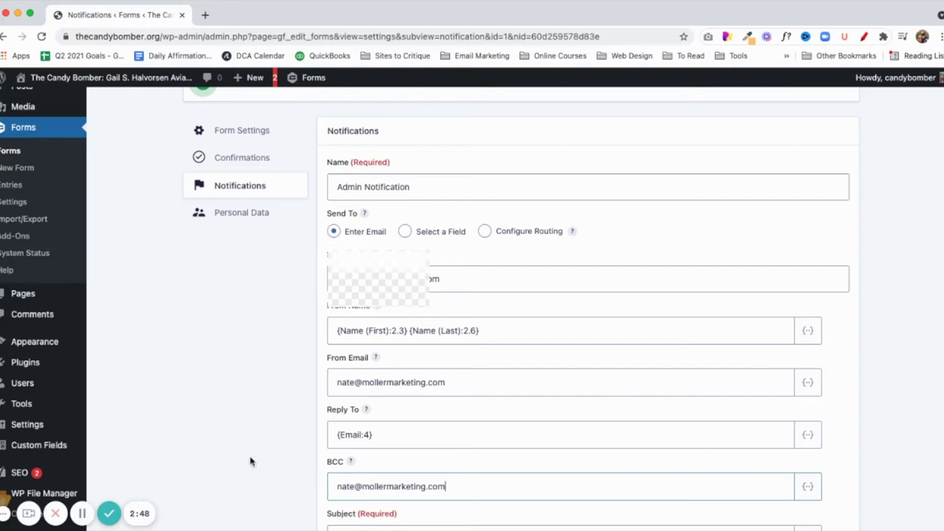
pyautogui.scroll(-3, 320, 469)
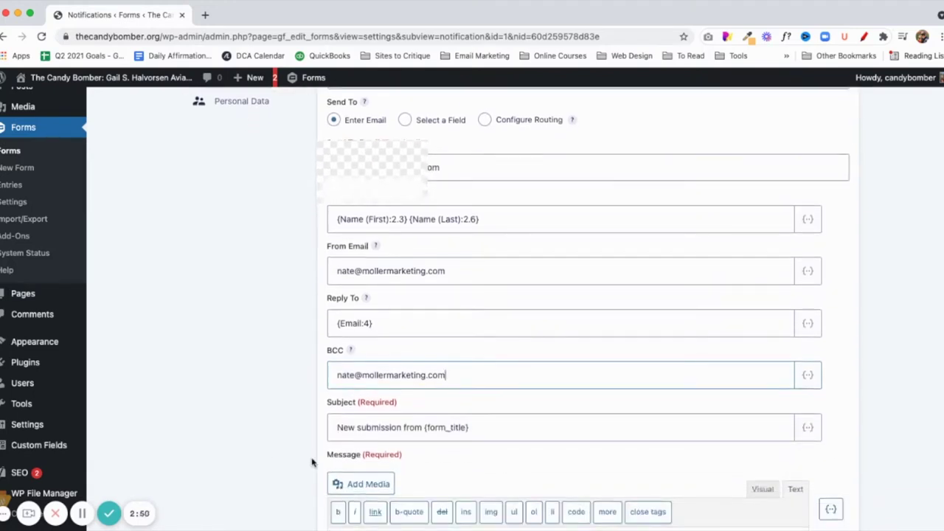
pyautogui.moveTo(423, 428); pyautogui.dragTo(310, 428)
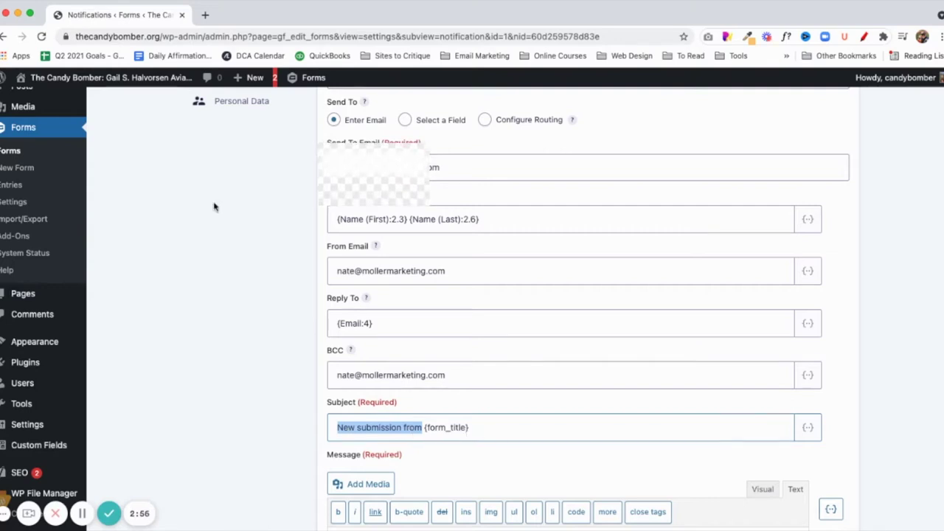
# Change the subject to 'The Candy Bomber: {form_title}'.
pyautogui.scroll(5, 213, 205)
pyautogui.click(248, 168)
pyautogui.click(101, 253)
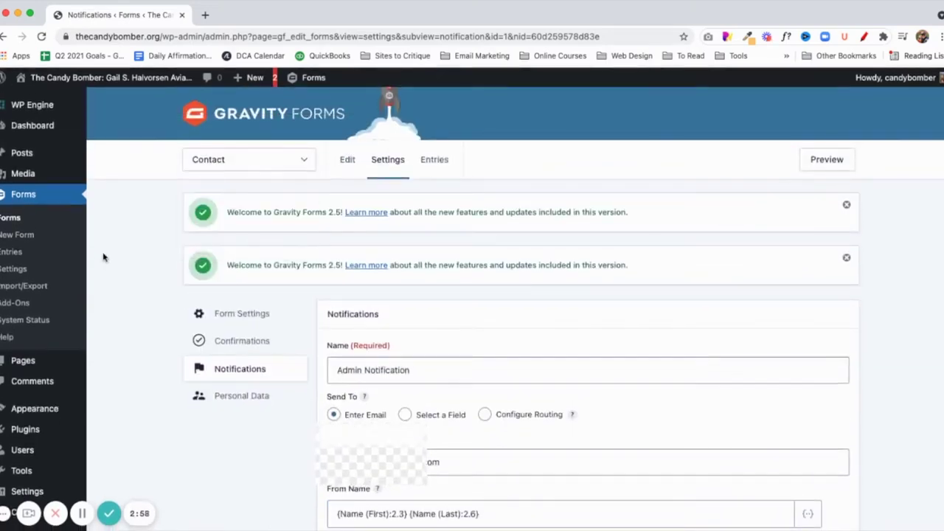
pyautogui.scroll(-8, 130, 265)
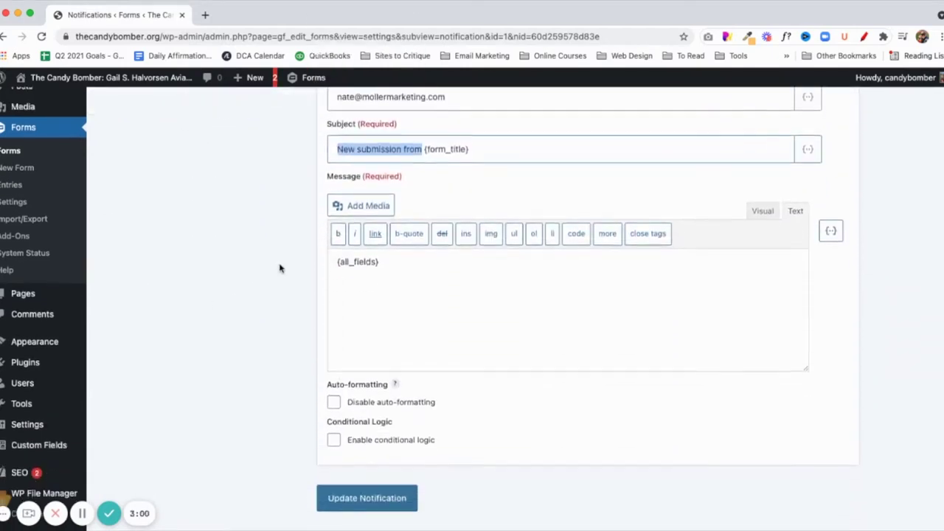
pyautogui.press('BackSpace')
pyautogui.write('Candy Bob')
pyautogui.press('BackSpace')
pyautogui.write('mber')
pyautogui.press('super+Left')
pyautogui.write('The')
pyautogui.hotkey('alt', 'Right')
pyautogui.hotkey('alt', 'Right')
pyautogui.write(':')
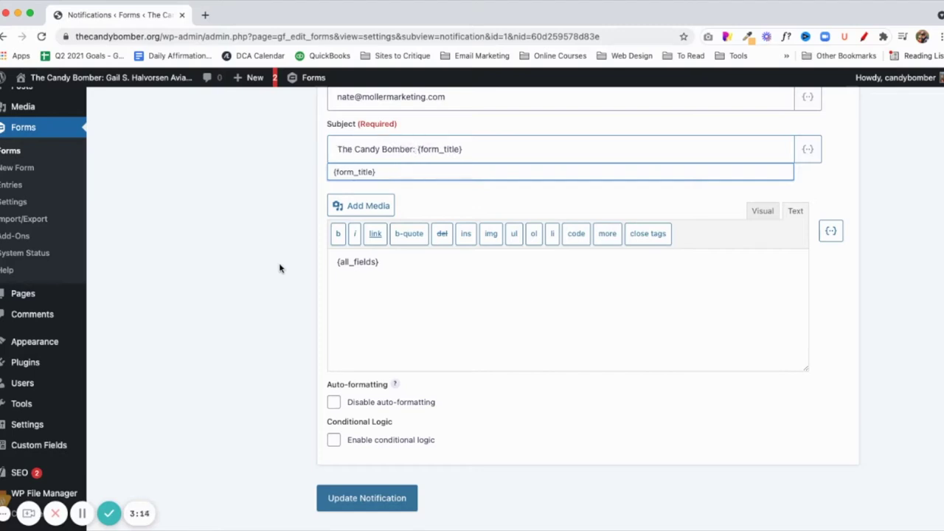
# Save the Admin Notification with Update Notification.
pyautogui.click(383, 332)
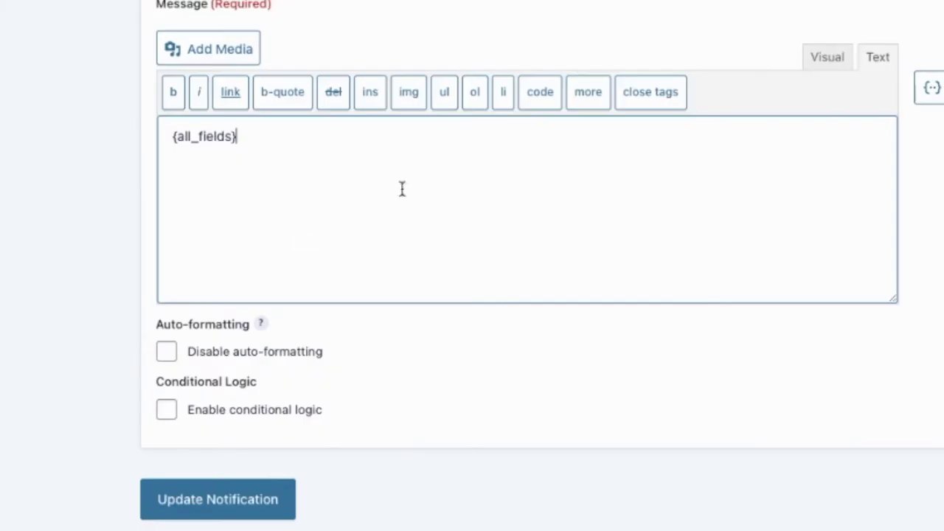
pyautogui.scroll(-1, 359, 182)
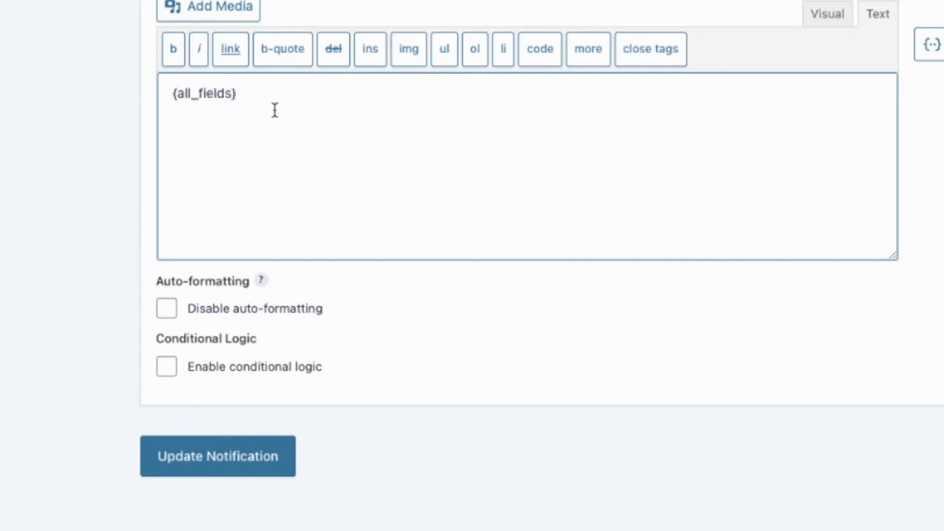
pyautogui.click(218, 457)
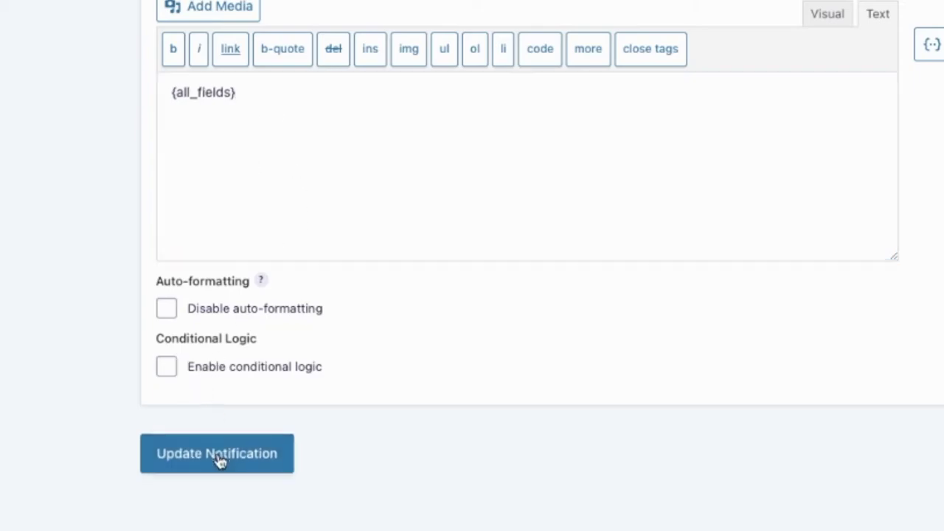
pyautogui.scroll(-1, 365, 473)
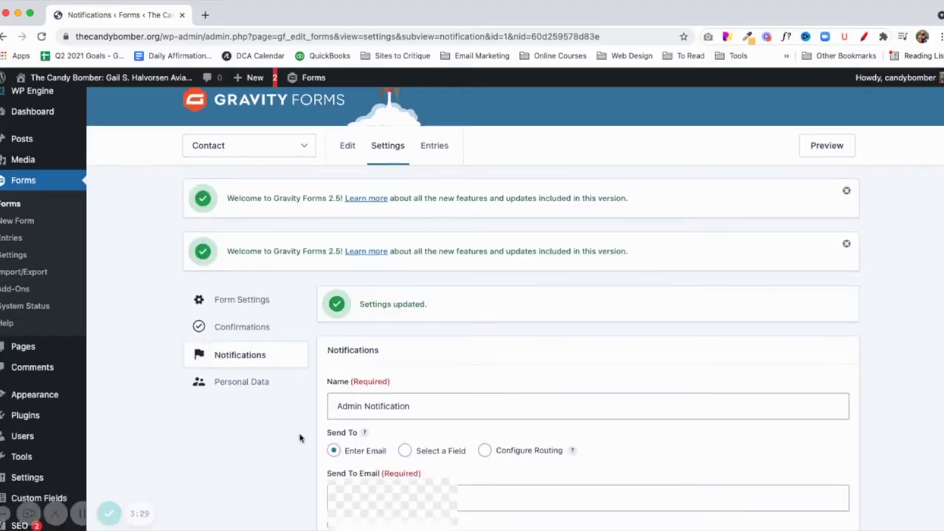
# Return to the notifications list and duplicate the Admin Notification as 'Admin Notification - Copy 1'.
pyautogui.click(250, 358)
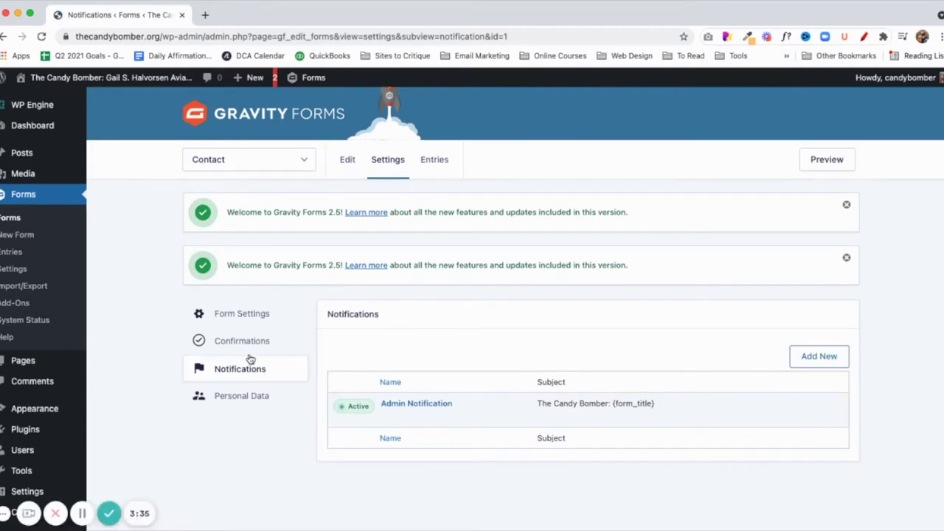
pyautogui.moveTo(415, 421)
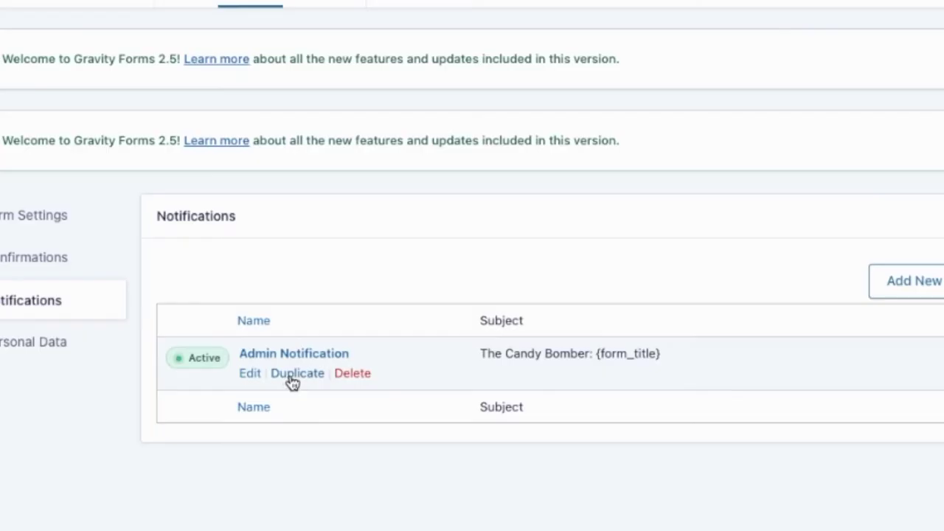
pyautogui.click(292, 376)
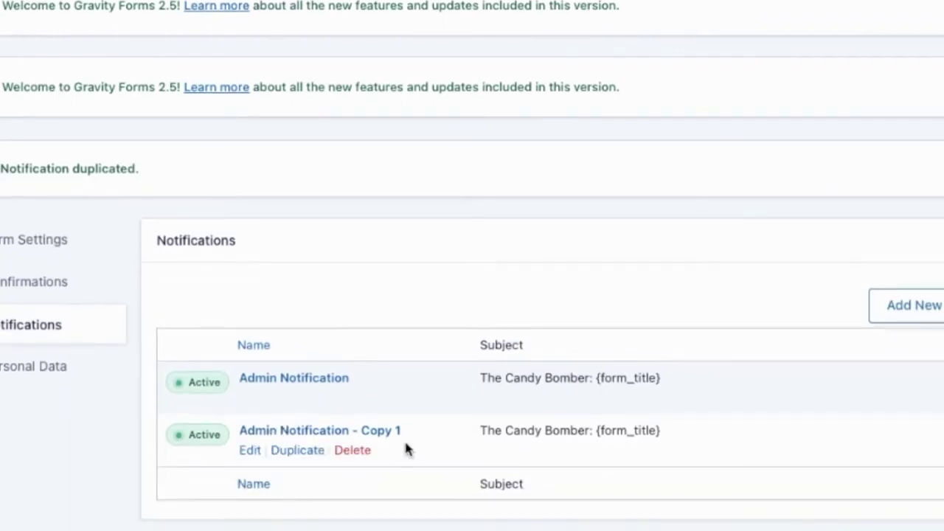
# Rename the copied notification to 'User Notification'.
pyautogui.click(248, 450)
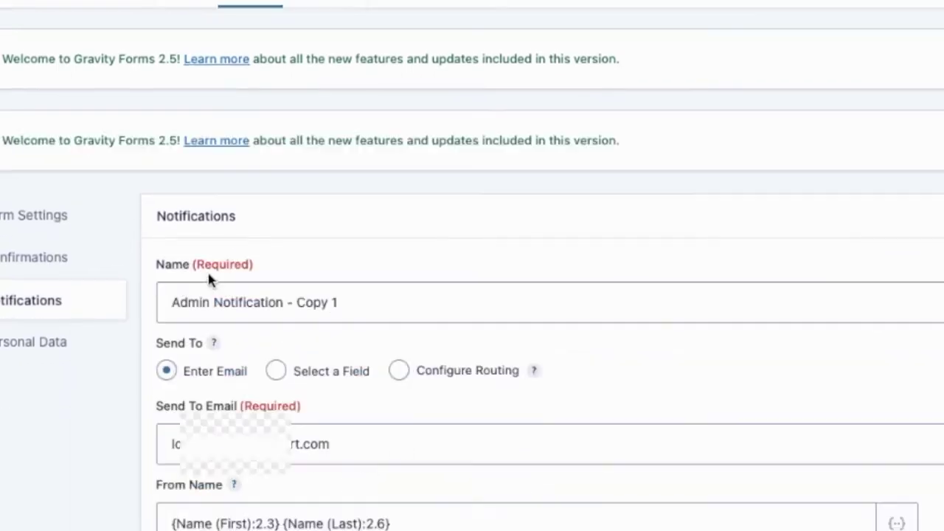
pyautogui.moveTo(209, 302); pyautogui.dragTo(156, 302)
pyautogui.write('User')
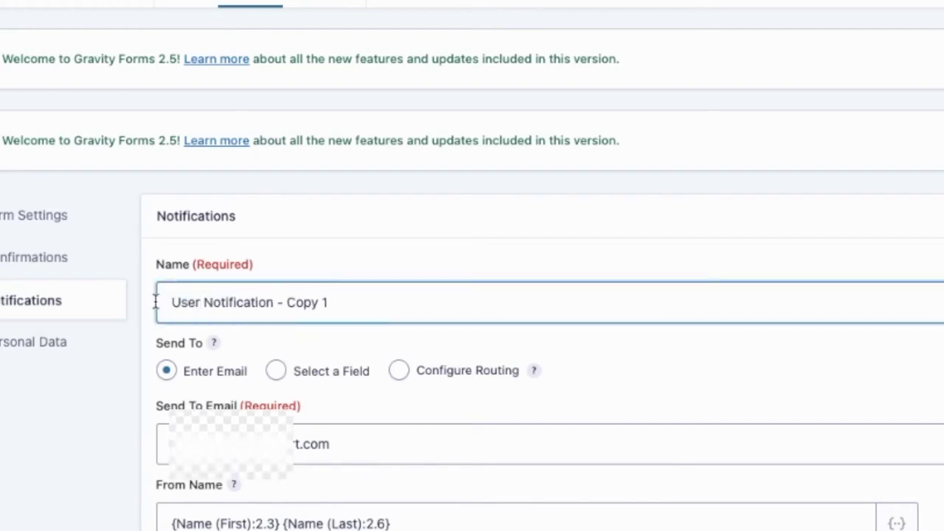
pyautogui.press('BackSpace')
pyautogui.press('BackSpace')
pyautogui.press('BackSpace')
pyautogui.press('BackSpace')
pyautogui.press('BackSpace')
pyautogui.press('BackSpace')
pyautogui.press('BackSpace')
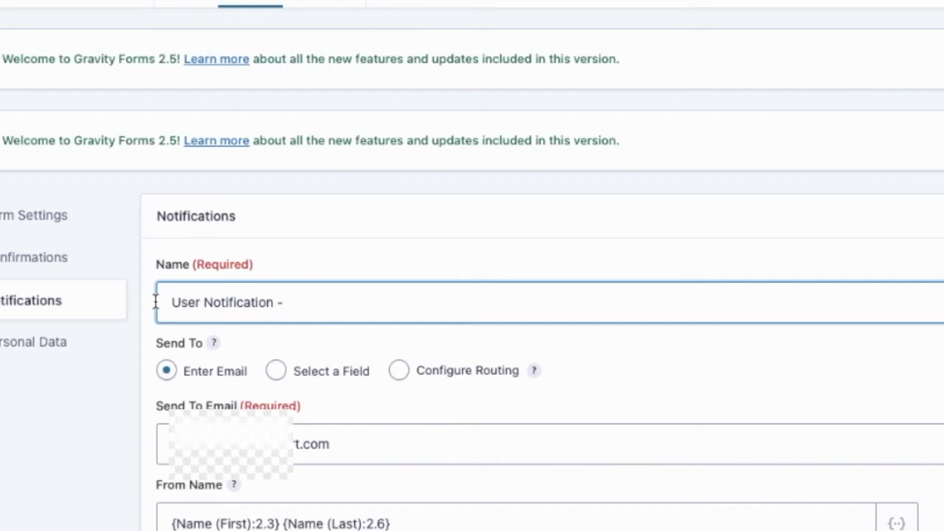
pyautogui.click(86, 400)
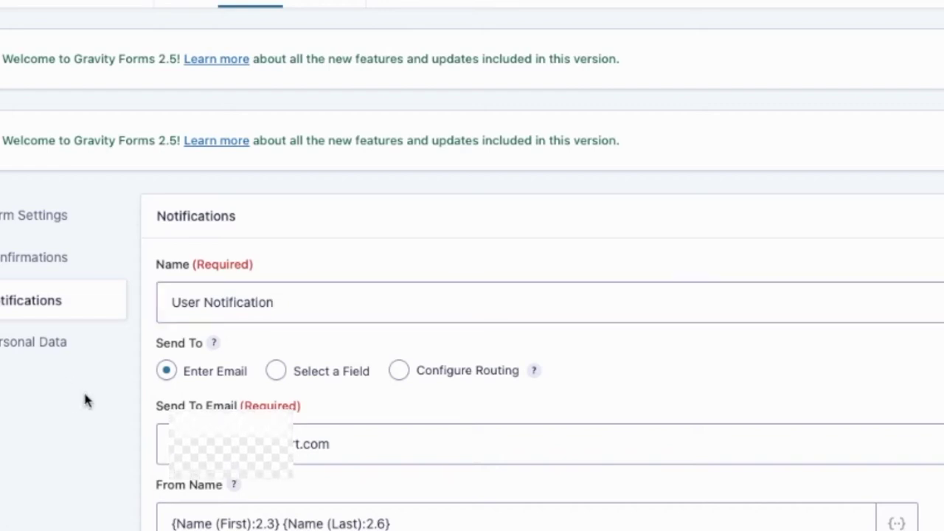
pyautogui.scroll(-2, 187, 389)
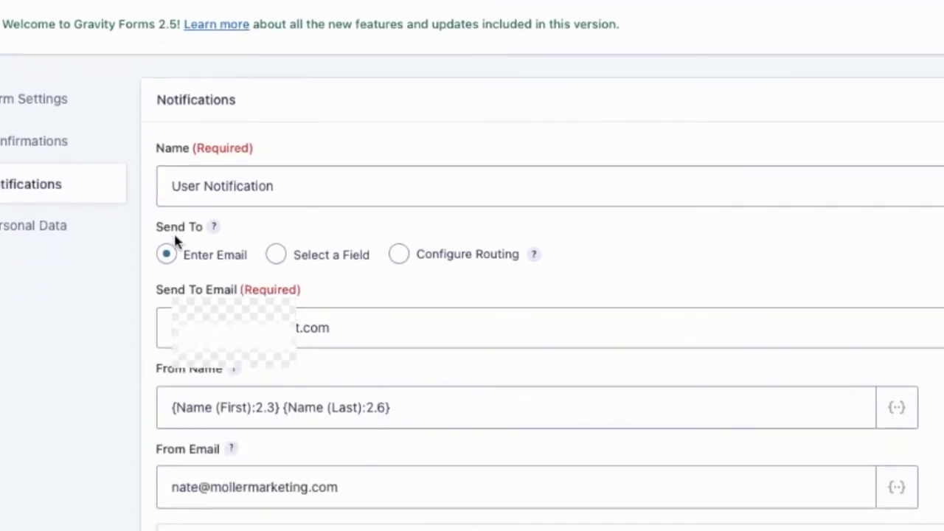
# Send the notification to the form's Email field via Select a Field.
pyautogui.click(277, 255)
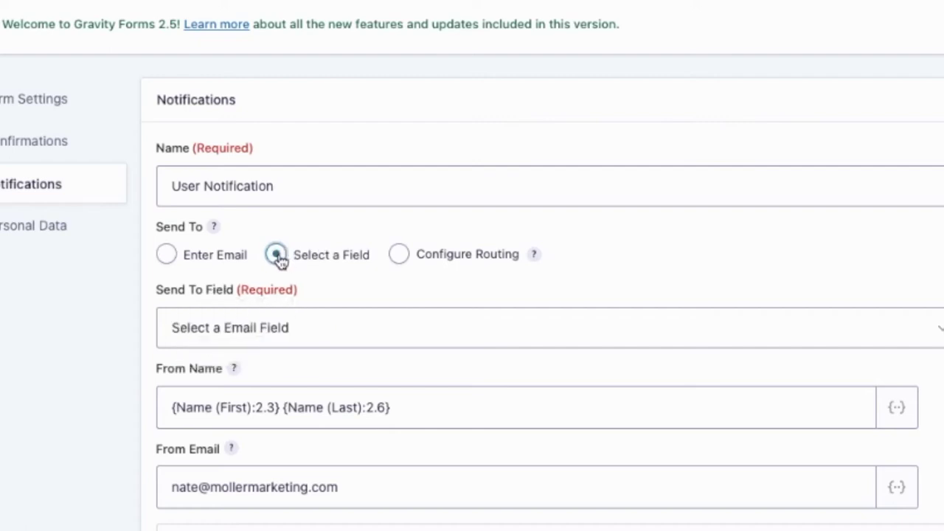
pyautogui.click(276, 326)
pyautogui.click(242, 355)
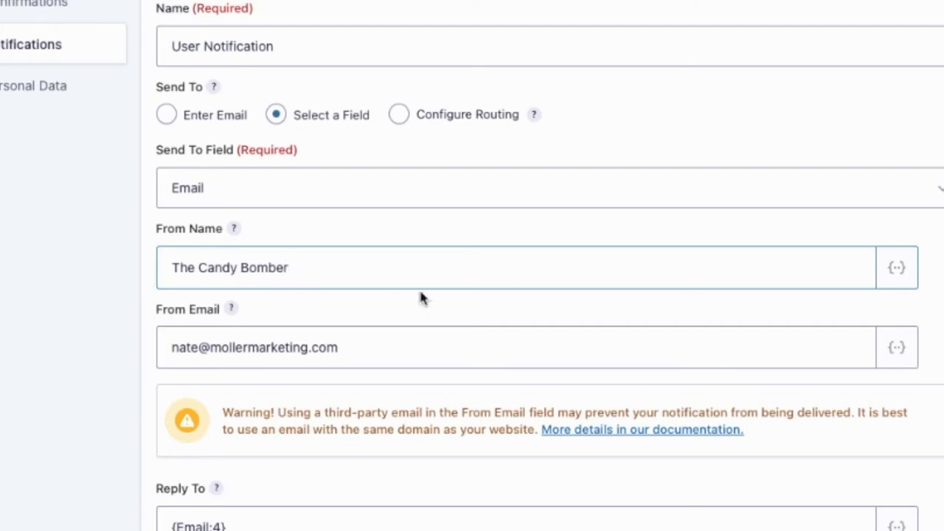
# Replace the From Email with a pasted company address.
pyautogui.scroll(-2, 369, 293)
pyautogui.moveTo(358, 259); pyautogui.dragTo(155, 255)
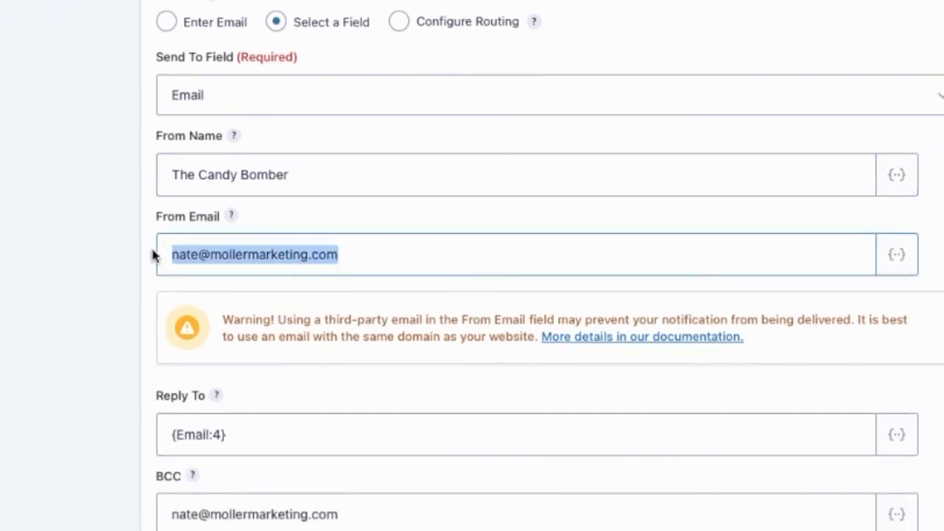
pyautogui.press('BackSpace')
pyautogui.press('super+v')
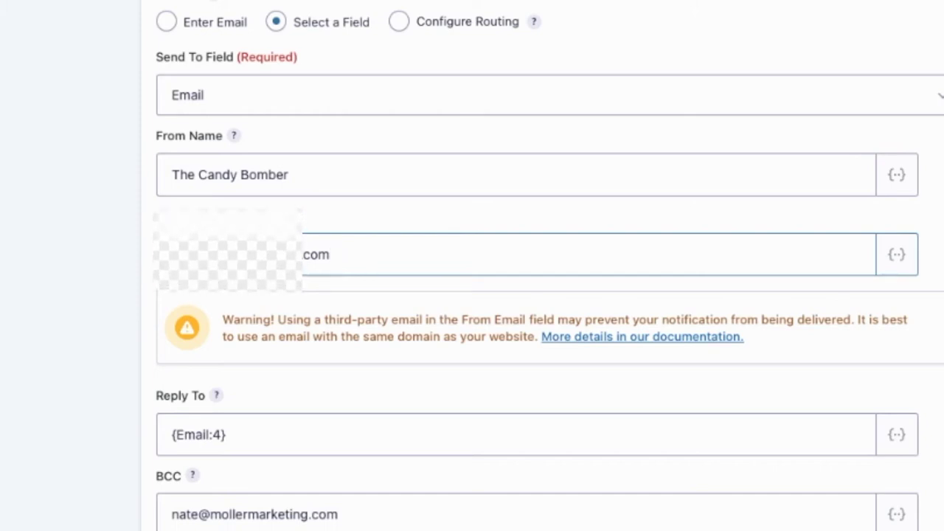
pyautogui.scroll(-4, 255, 268)
# Replace the Reply To {Email:4} value with a pasted company address.
pyautogui.moveTo(263, 258); pyautogui.dragTo(84, 259)
pyautogui.press('BackSpace')
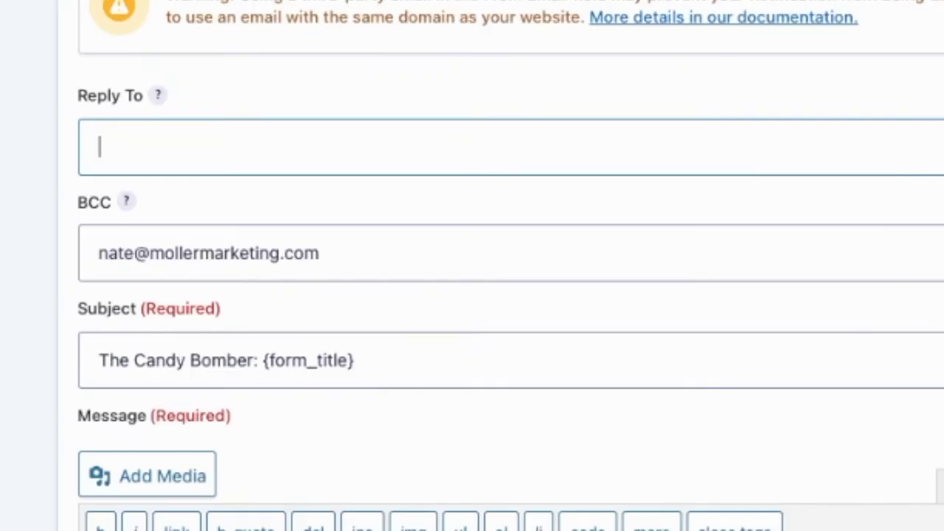
pyautogui.press('super+v')
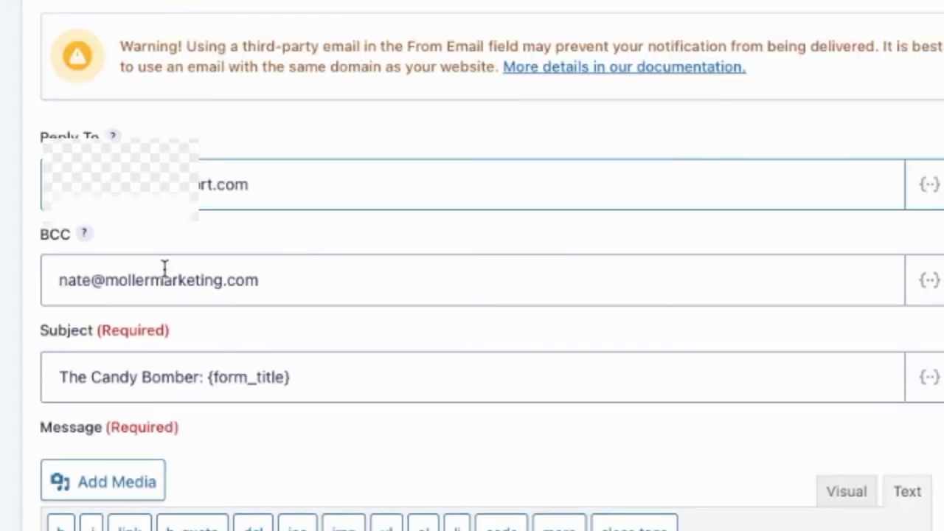
# Change the subject to 'Re: The Candy Bomber {form_title}'.
pyautogui.click(62, 377)
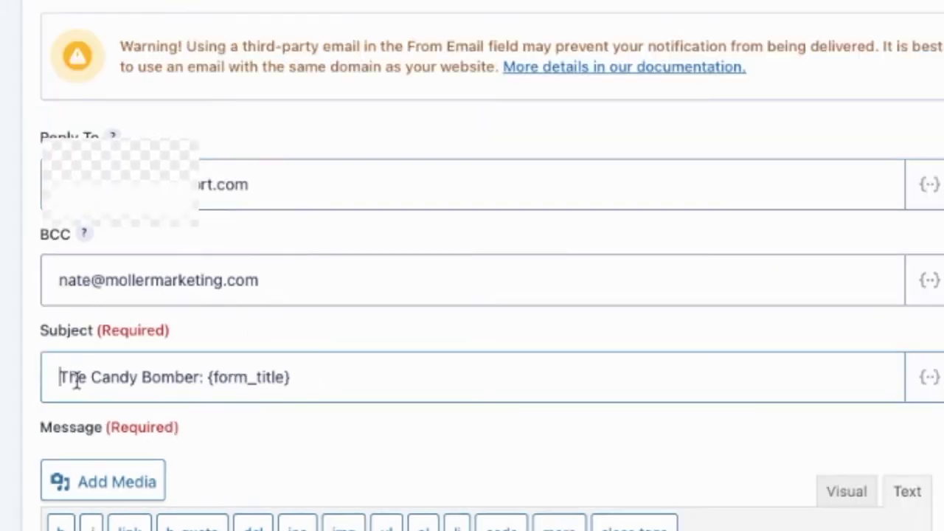
pyautogui.write('Re:')
pyautogui.click(232, 378)
pyautogui.press('BackSpace')
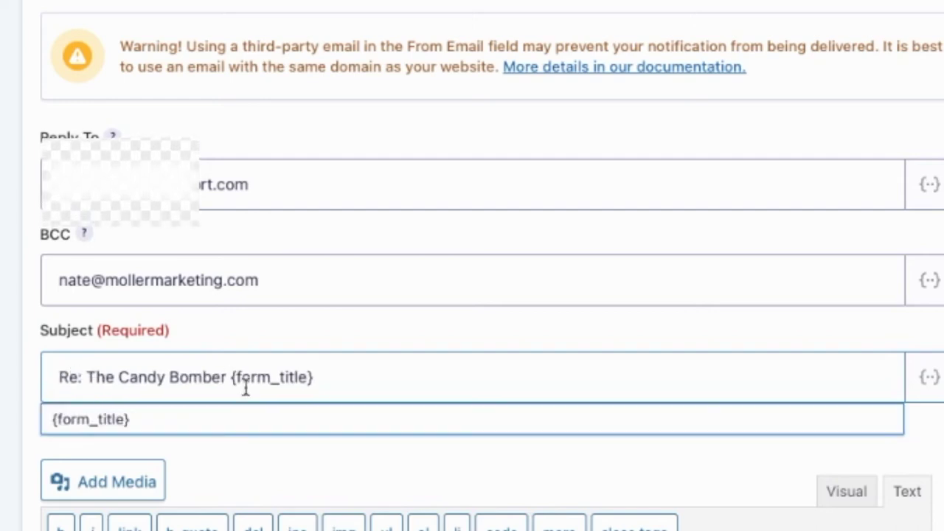
pyautogui.click(31, 395)
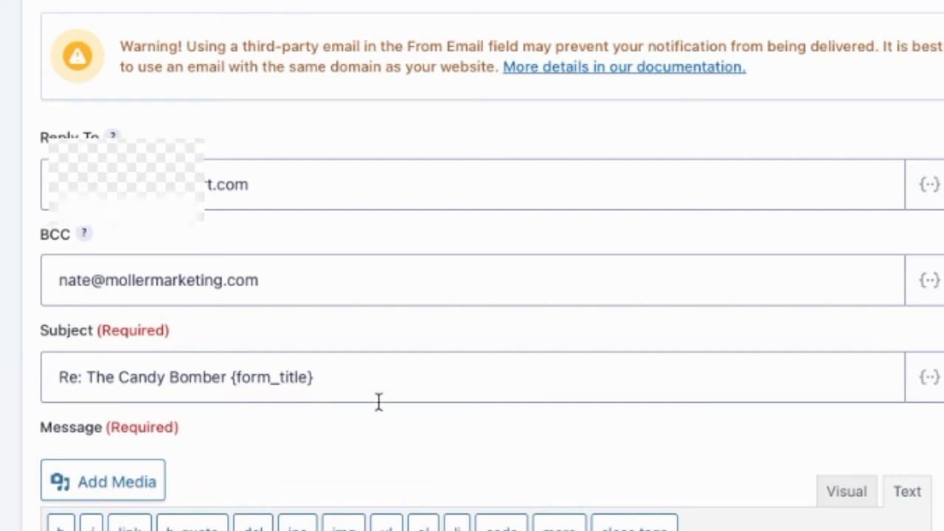
pyautogui.scroll(-2, 371, 396)
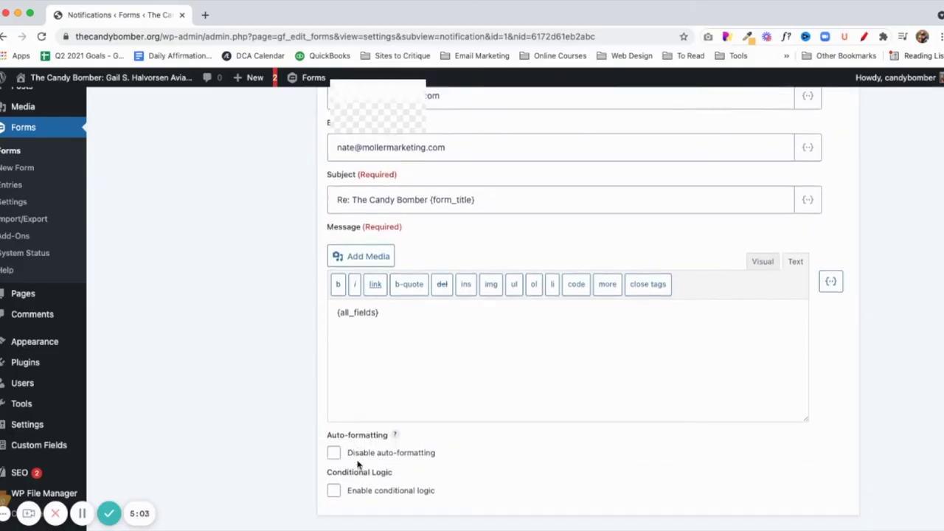
pyautogui.scroll(-3, 358, 463)
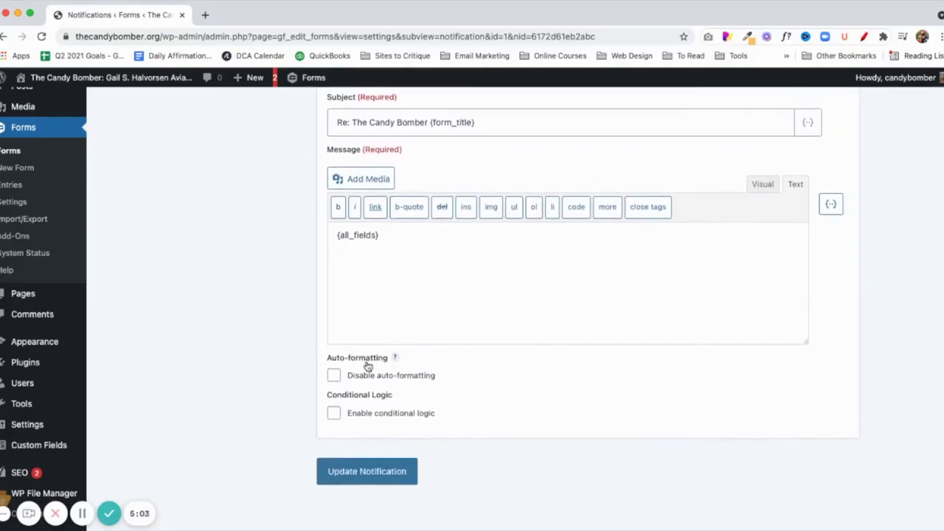
# Switch the message to Visual and add a Hello {Name (First)} greeting above {all_fields}.
pyautogui.click(334, 242)
pyautogui.click(761, 183)
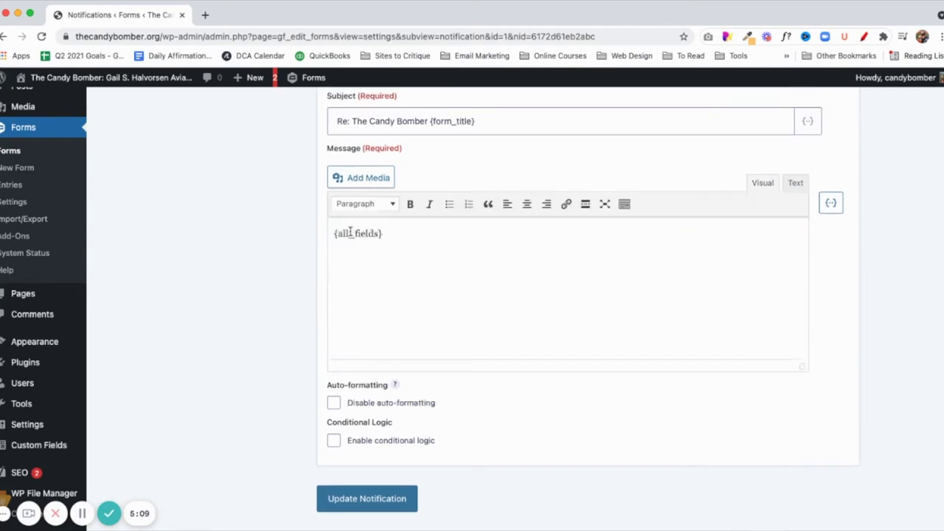
pyautogui.click(333, 240)
pyautogui.press('Return')
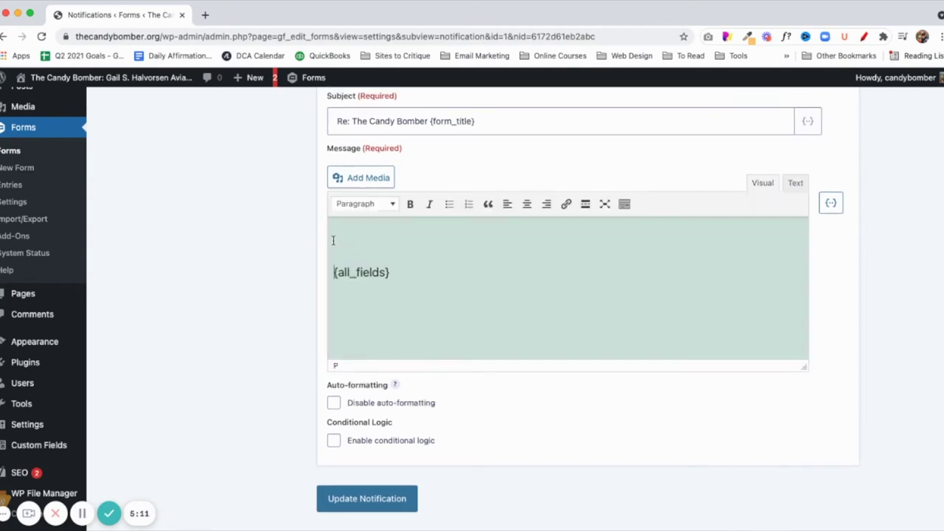
pyautogui.write('Hello')
pyautogui.click(828, 203)
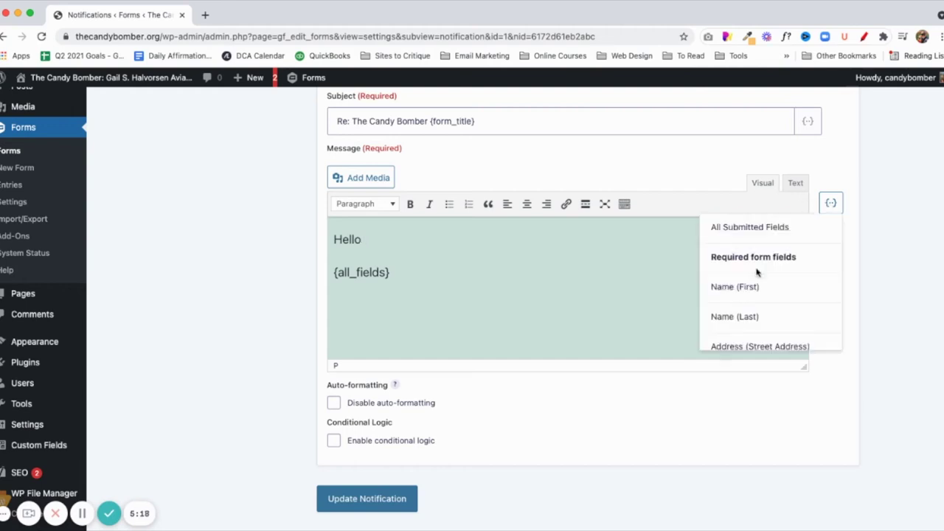
pyautogui.click(743, 289)
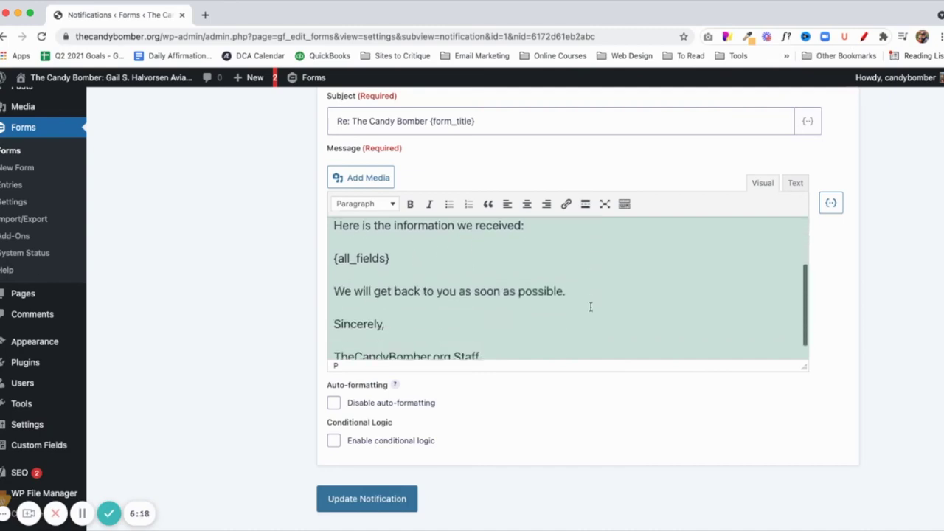
pyautogui.scroll(-1, 590, 307)
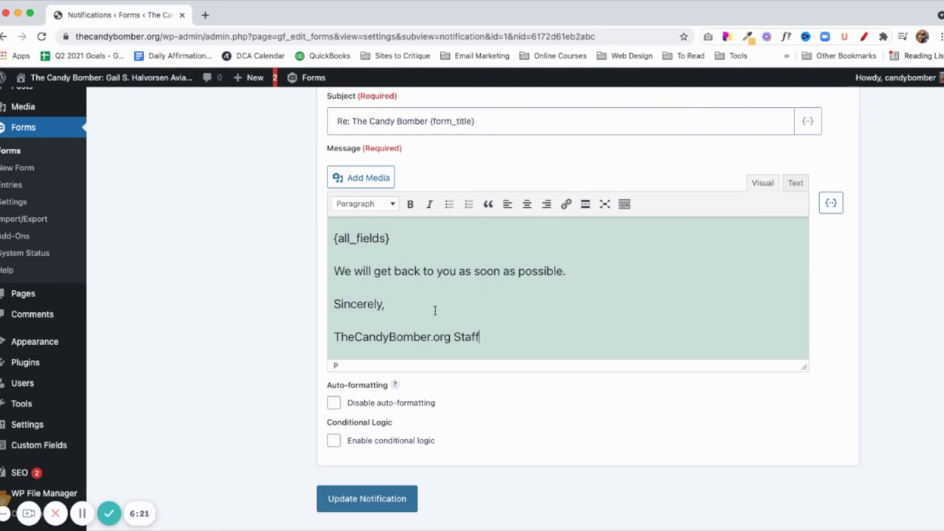
pyautogui.scroll(-1, 417, 325)
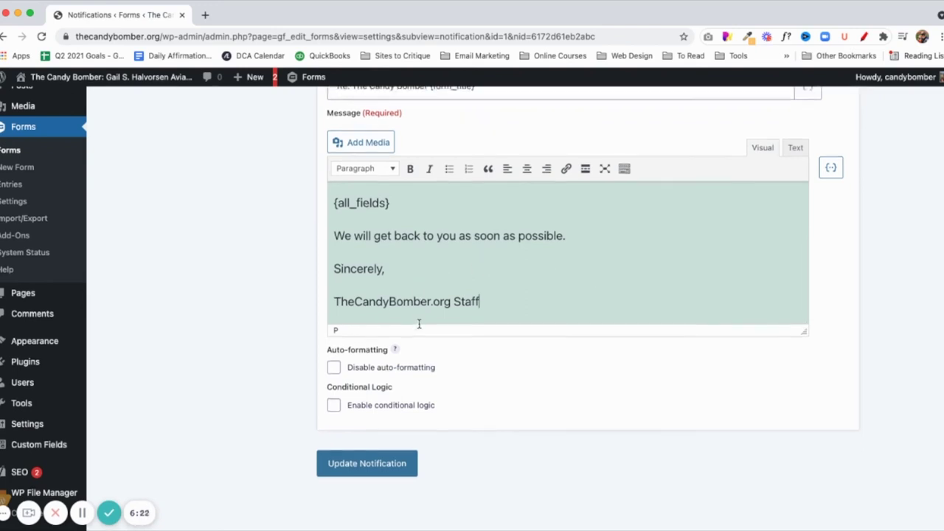
# Save the User Notification and return to the notifications list.
pyautogui.click(363, 471)
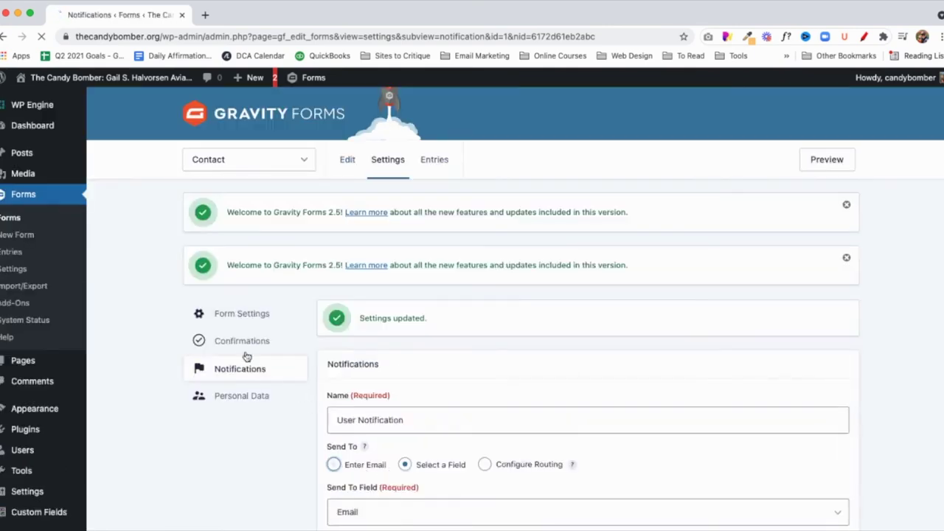
pyautogui.click(236, 364)
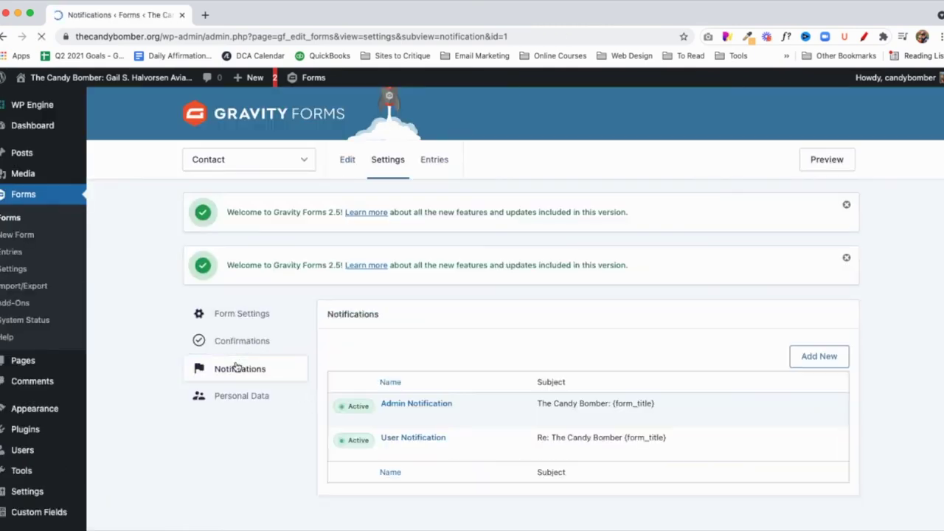
pyautogui.moveTo(380, 452)
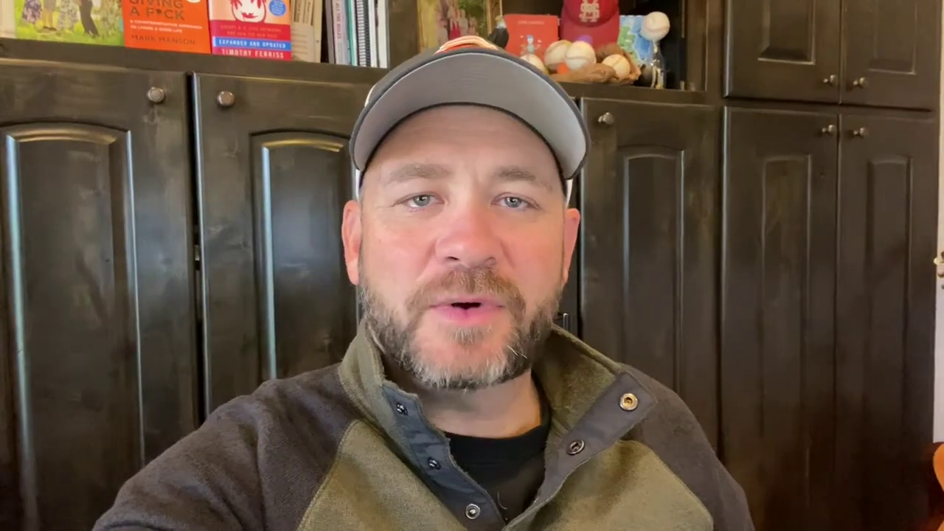